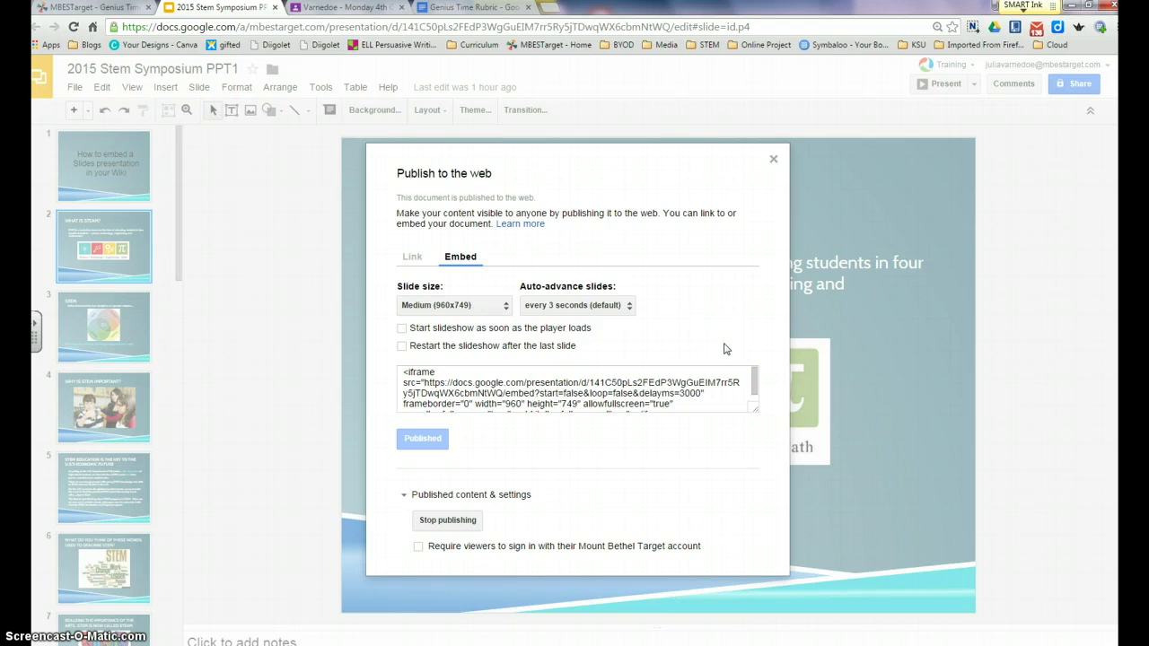
- Stop publishing the presentation and give its embed a custom slide size with a width of 860 px
left_click(433, 405)
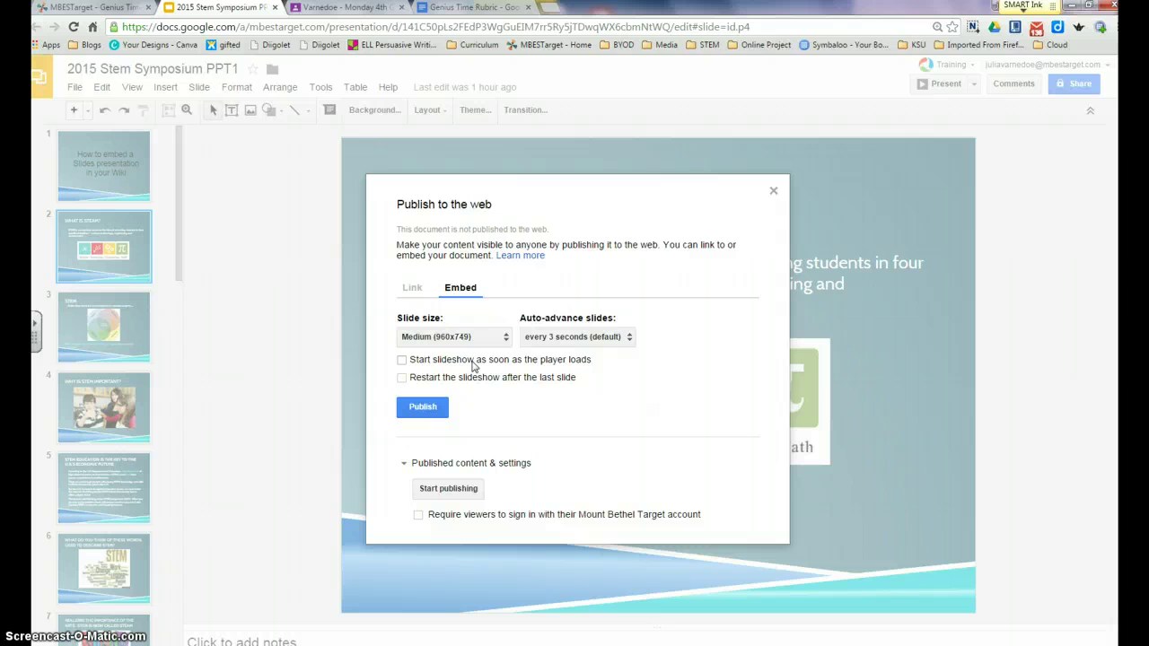
left_click(446, 341)
left_click(506, 336)
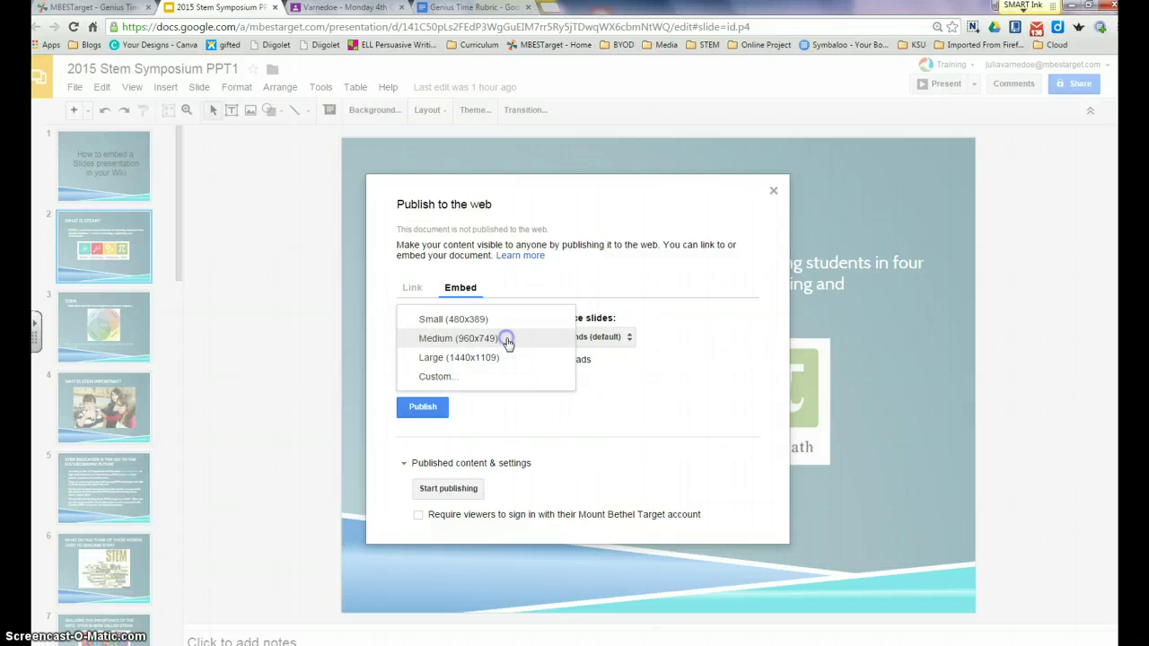
left_click(450, 378)
left_click(413, 378)
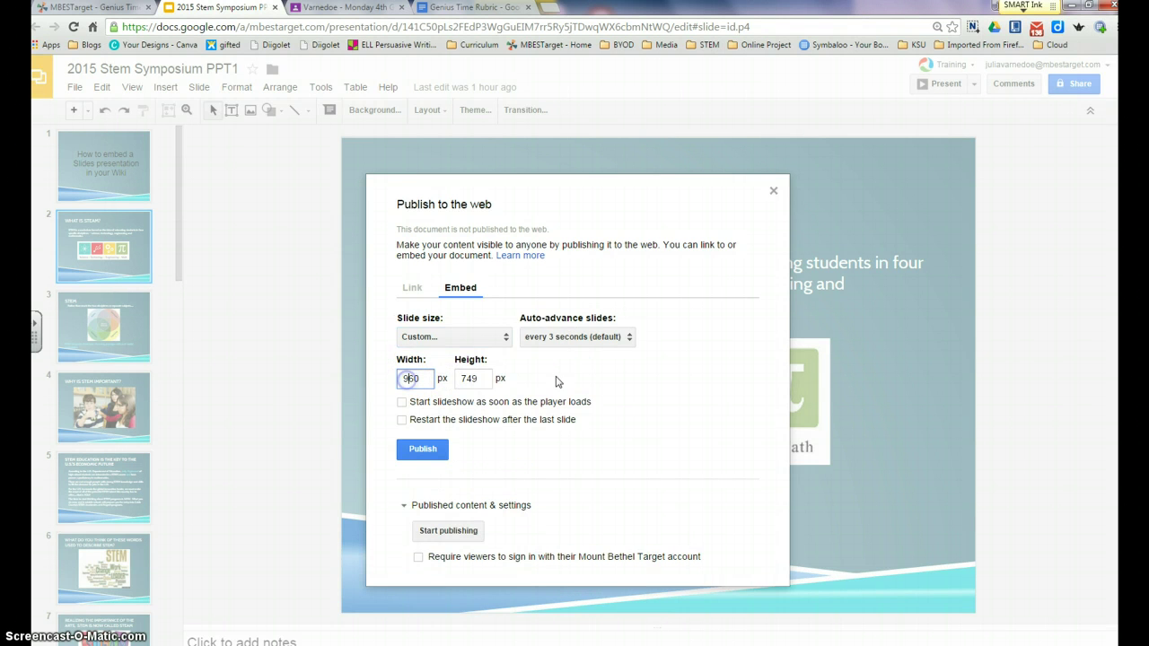
key("BackSpace")
type("8")
left_click(485, 396)
- Set the slides to auto-advance every minute and enable restarting the slideshow after the last slide
left_click(630, 336)
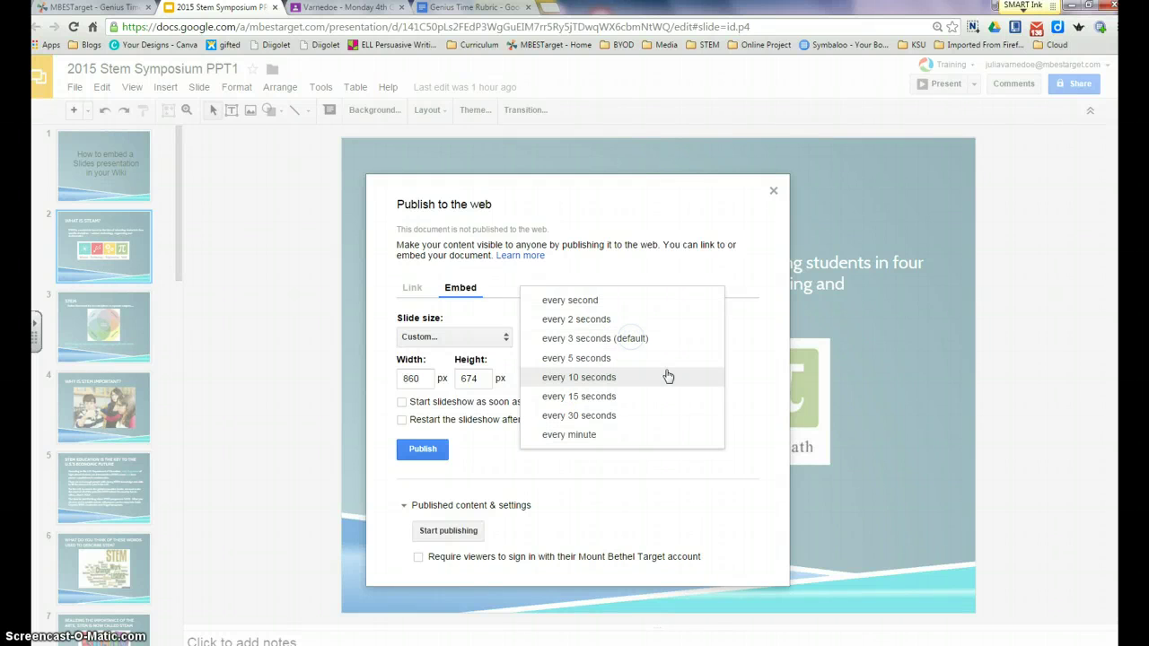
left_click(686, 377)
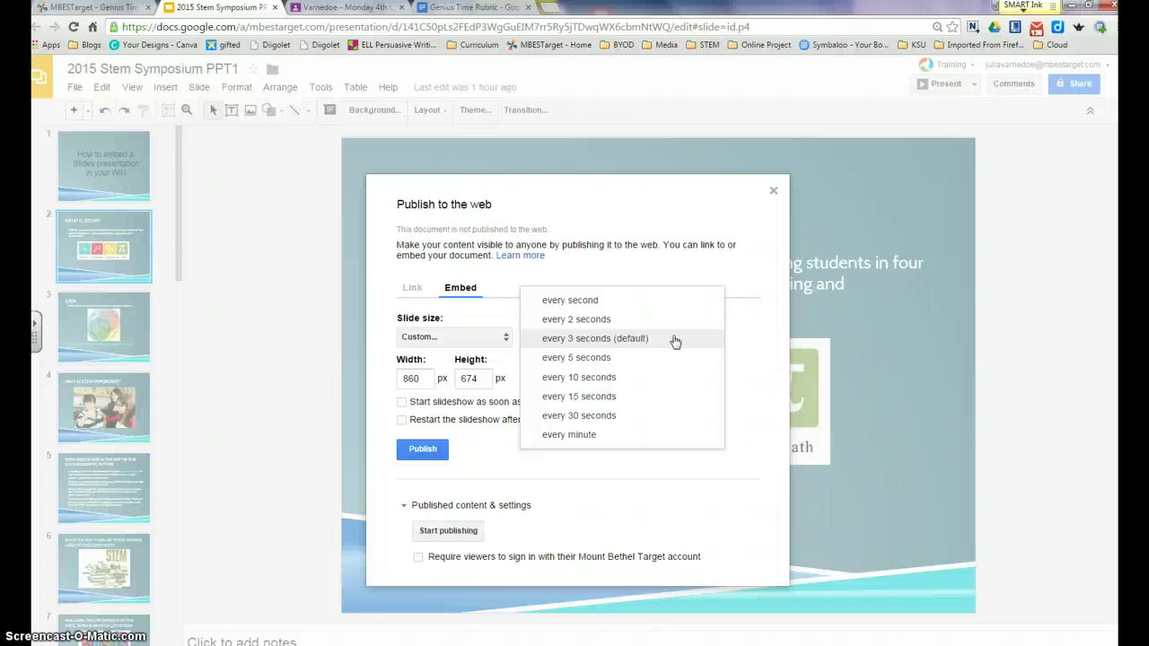
left_click(636, 436)
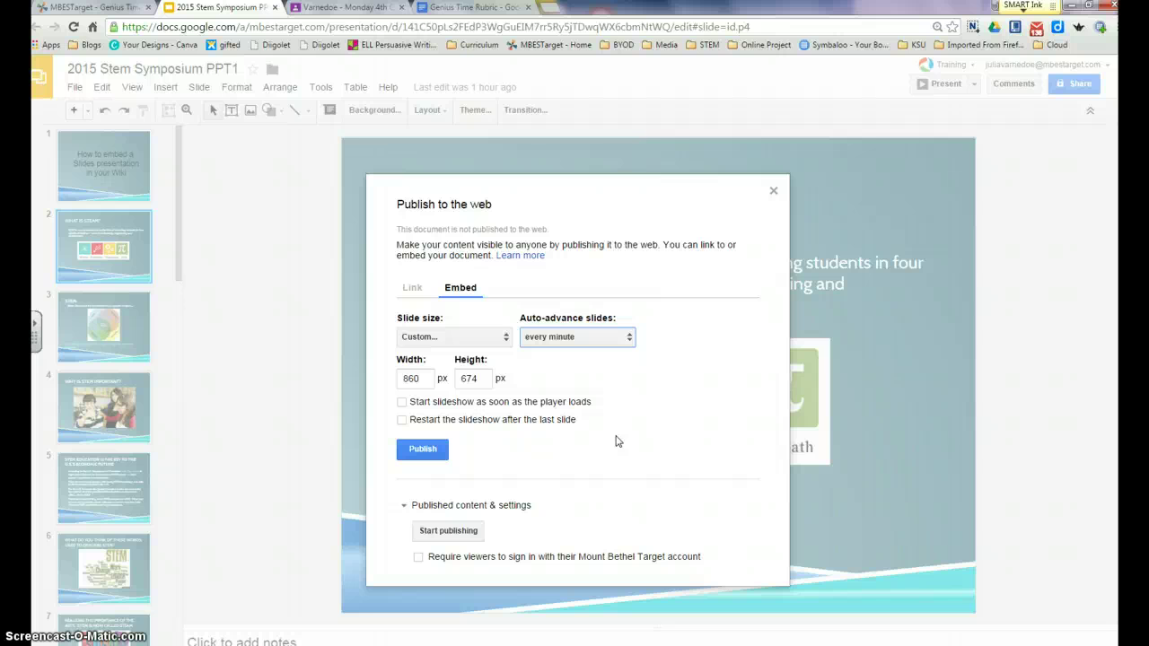
left_click(402, 419)
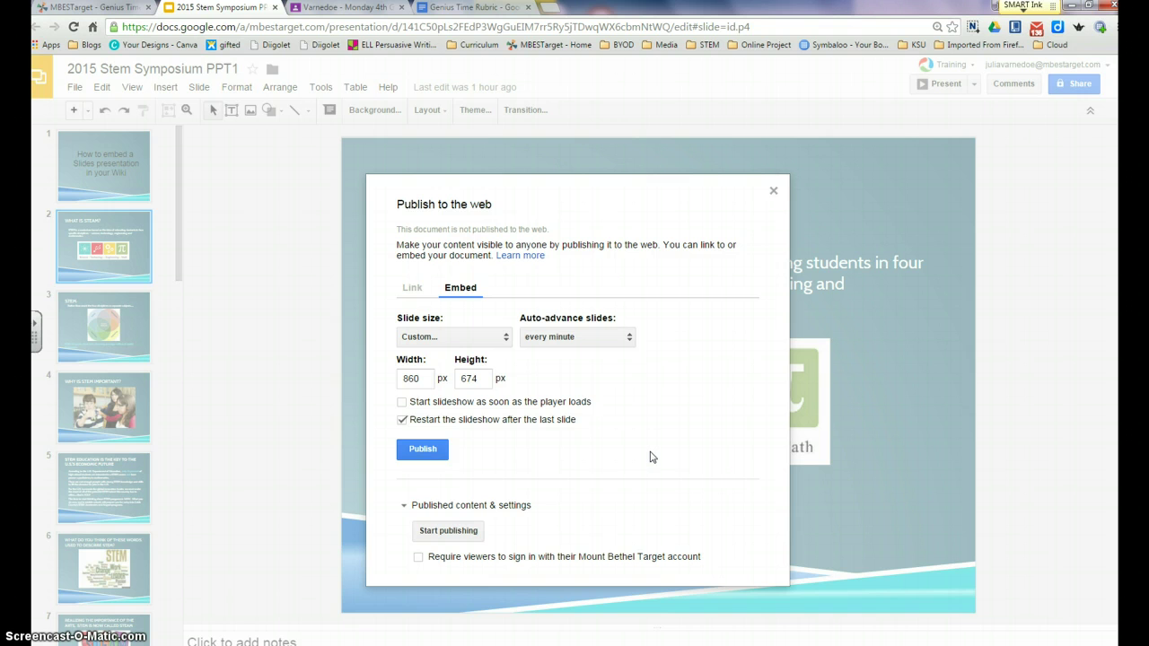
- Publish the presentation to the web with these embed settings and copy the generated iframe embed code
left_click(423, 451)
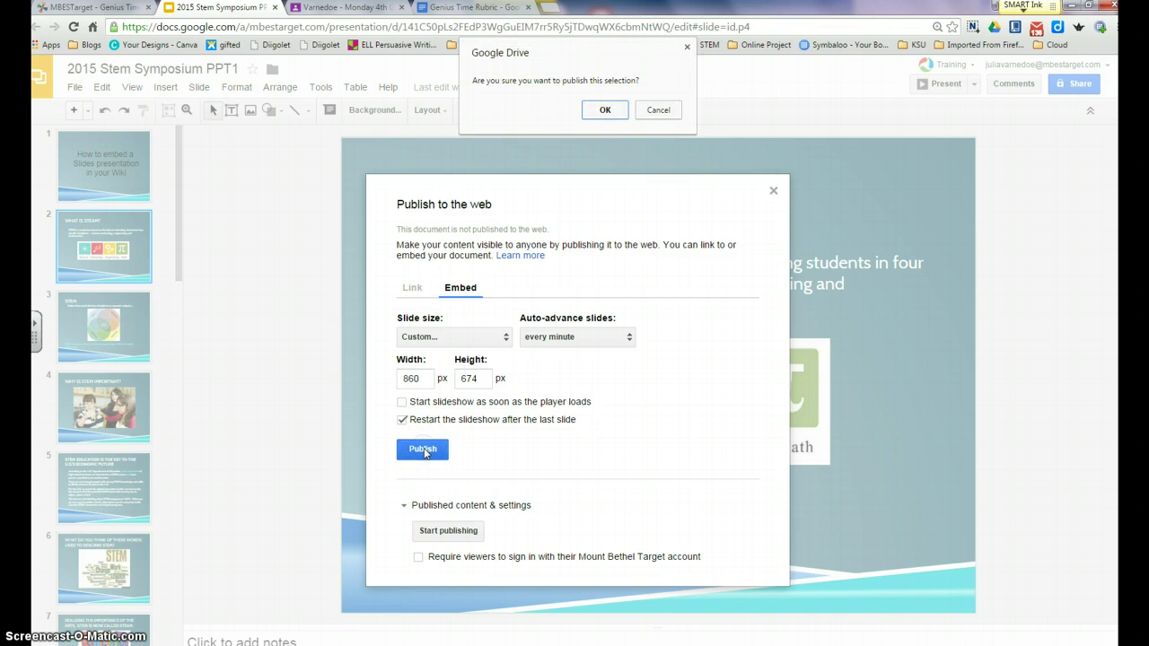
left_click(610, 110)
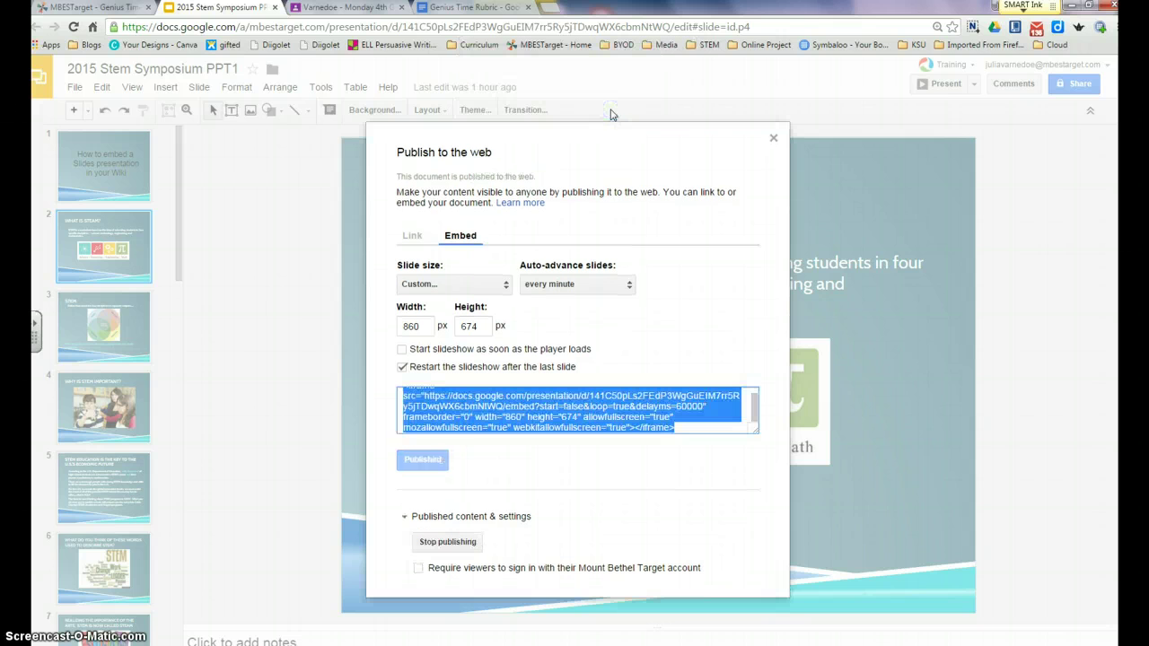
left_click(717, 411)
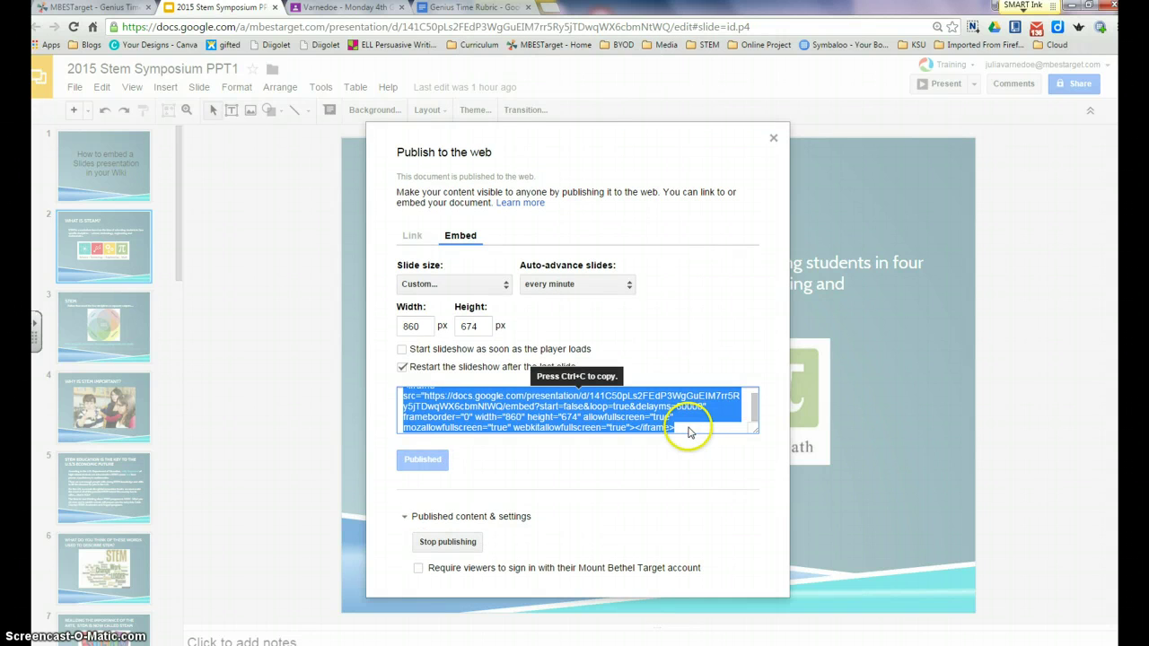
left_click(697, 431)
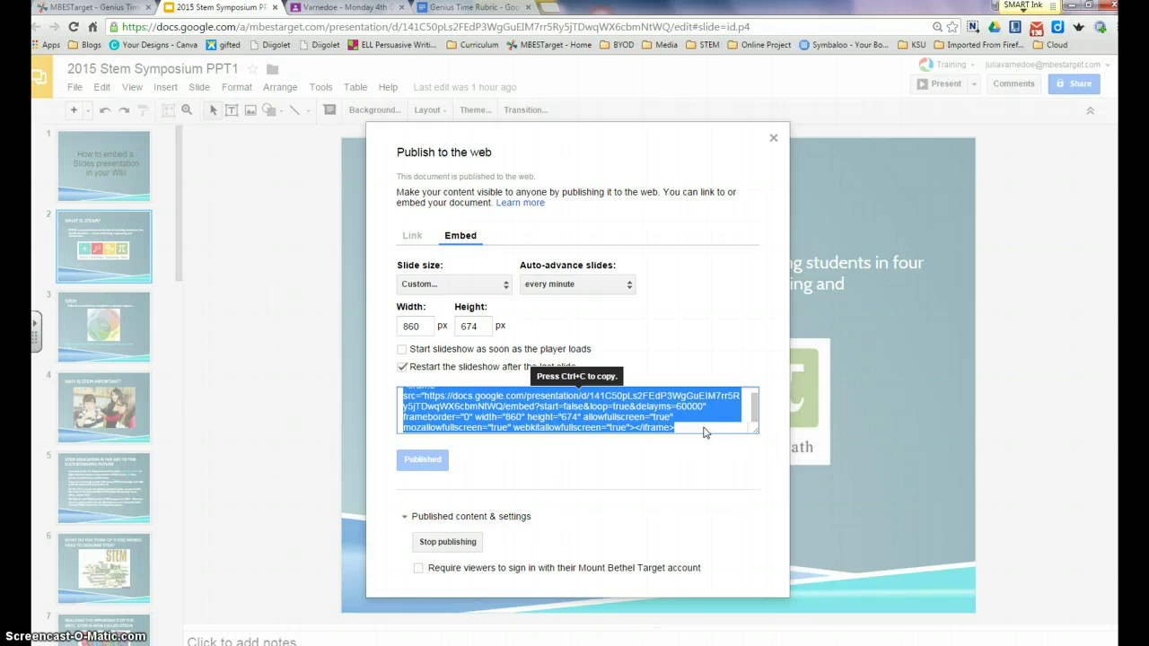
left_click(698, 436)
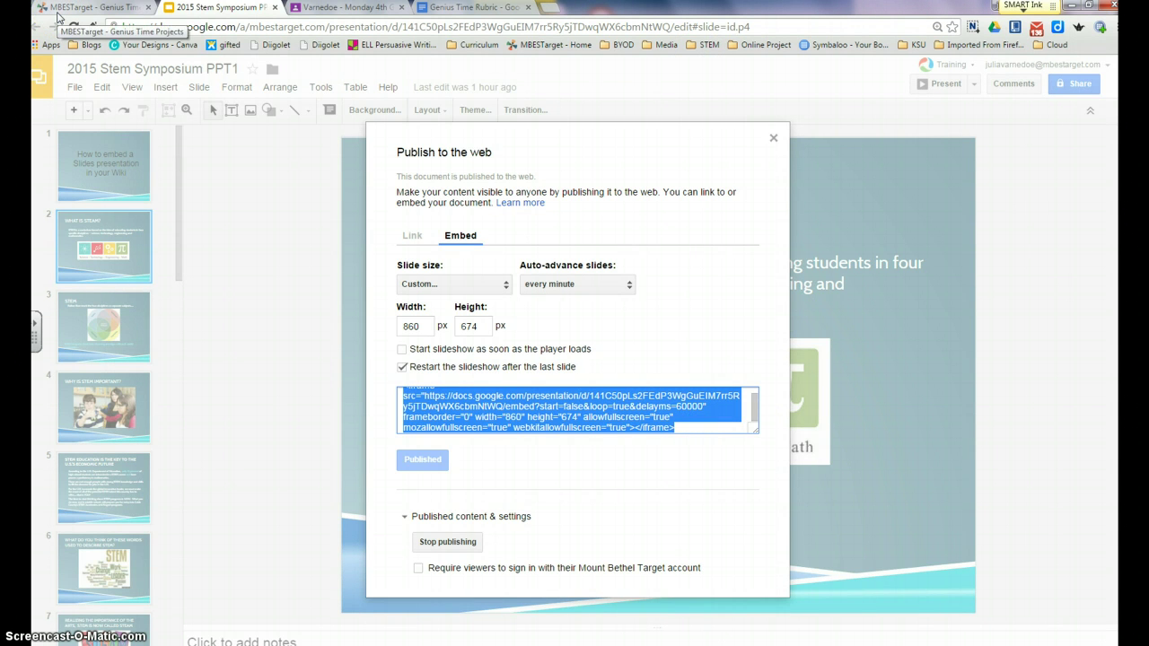
- Switch to the MBESTarget wiki and open the Sample Genius Project page for editing
left_click(57, 12)
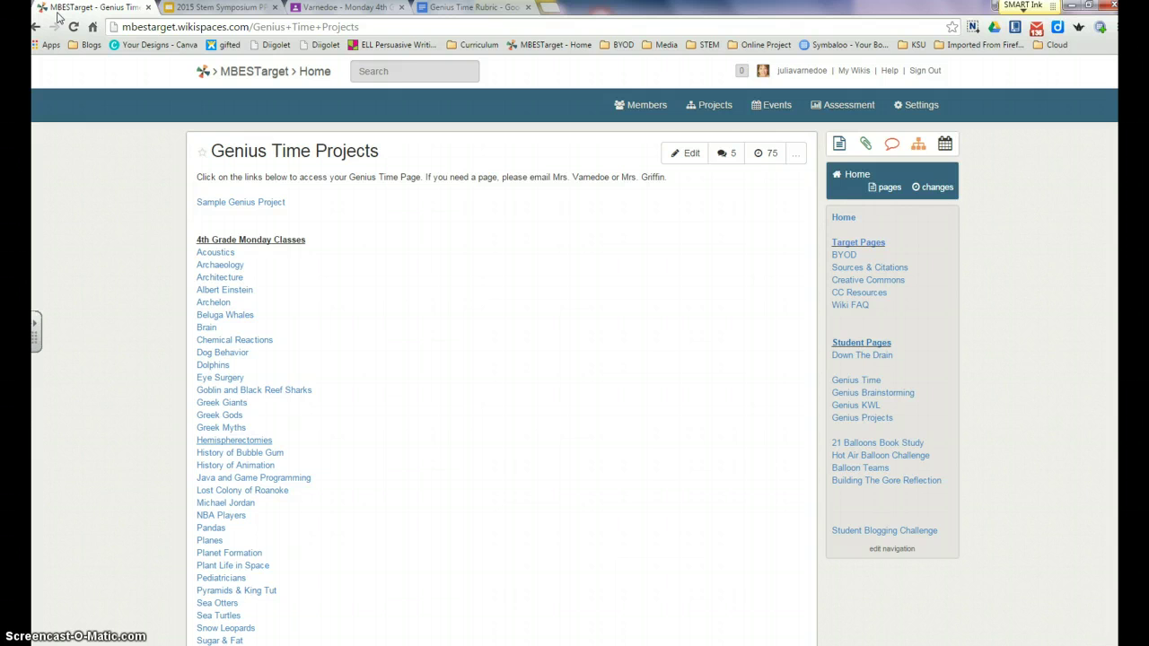
left_click(261, 204)
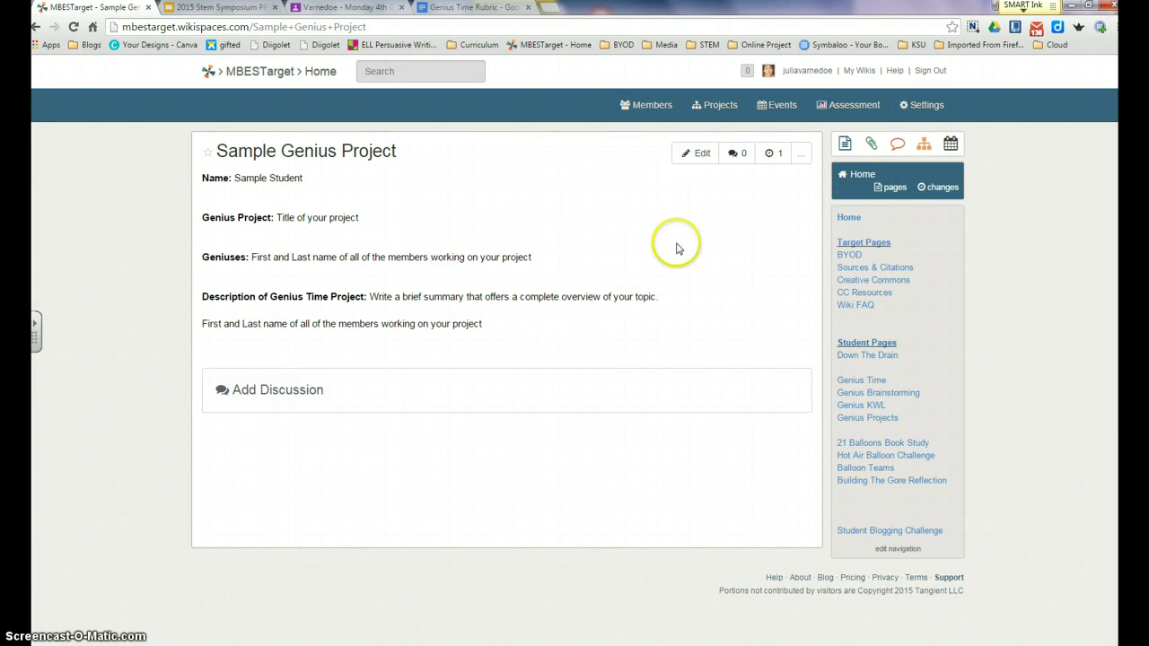
left_click(703, 155)
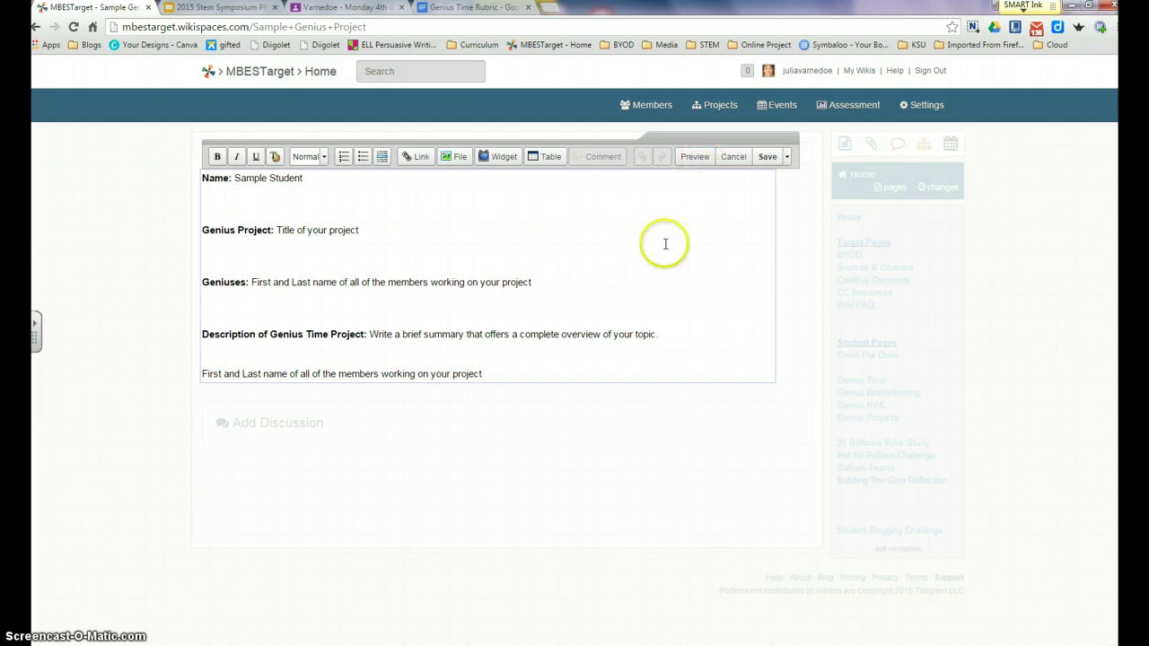
- Add four line breaks after the last line of the page text and place the insertion point in the empty space
left_click(490, 374)
key("Return")
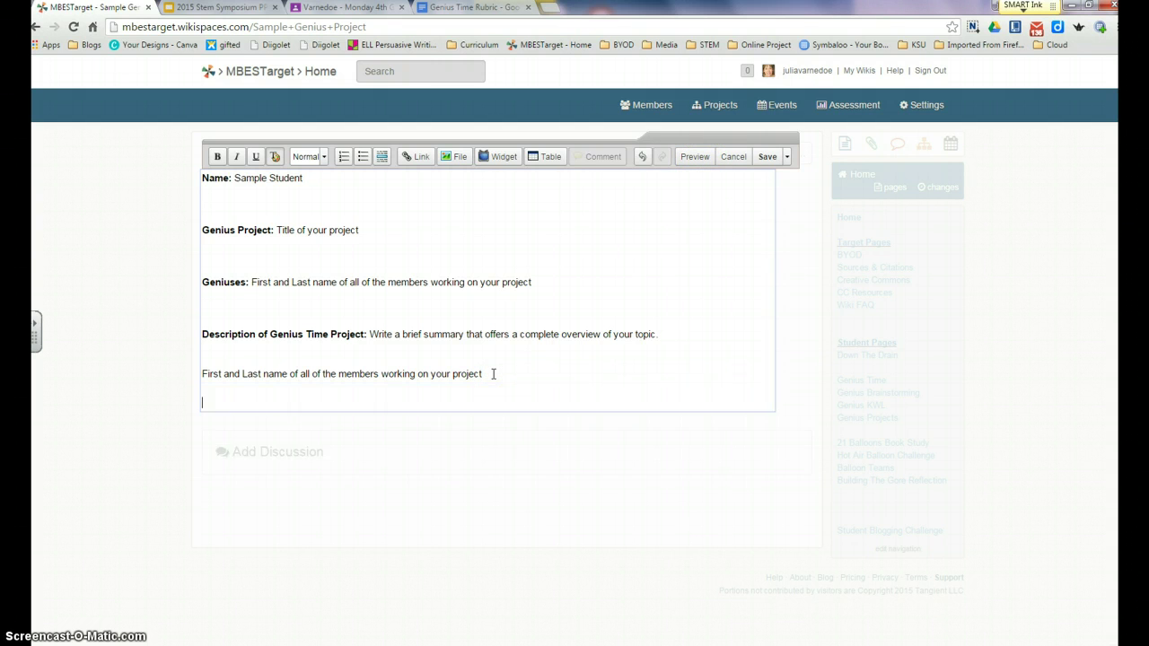
key("Return")
key("Return")
key("Return")
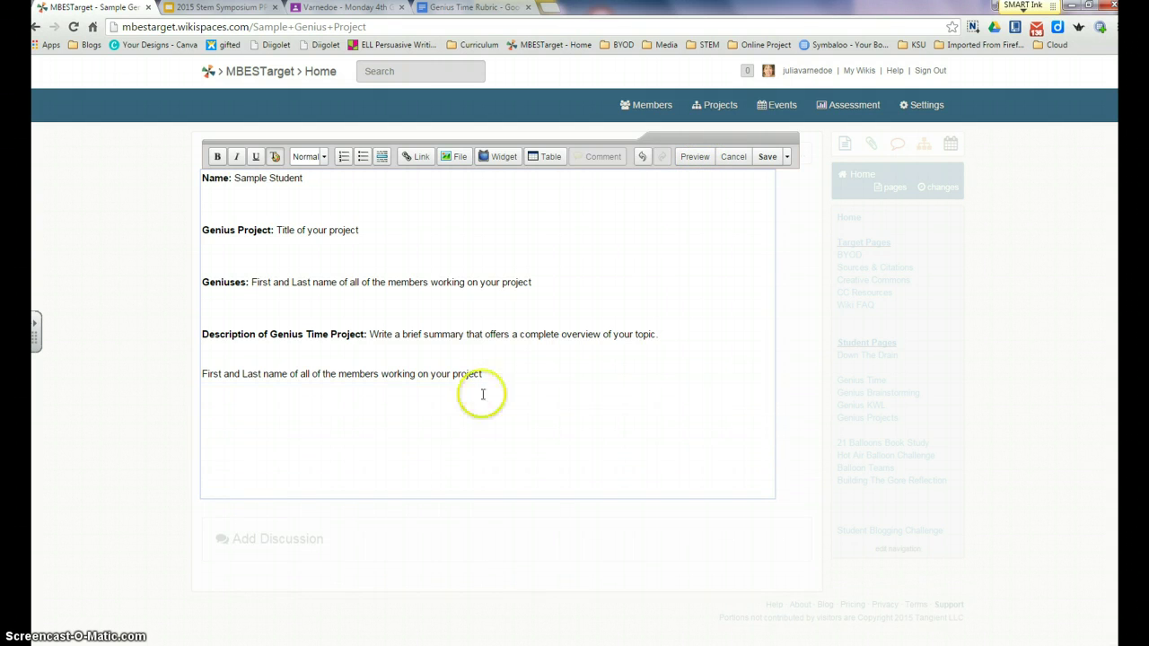
left_click(222, 433)
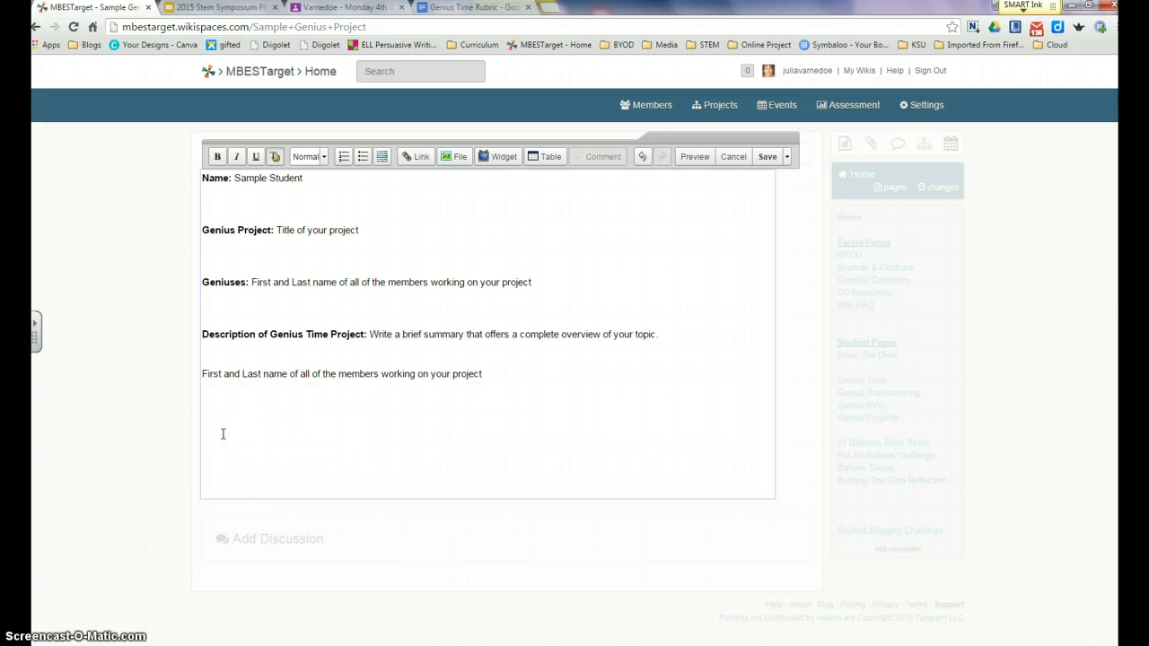
left_click(221, 435)
- Insert an Other Slideshow widget in the empty space using the copied presentation embed code
left_click(496, 161)
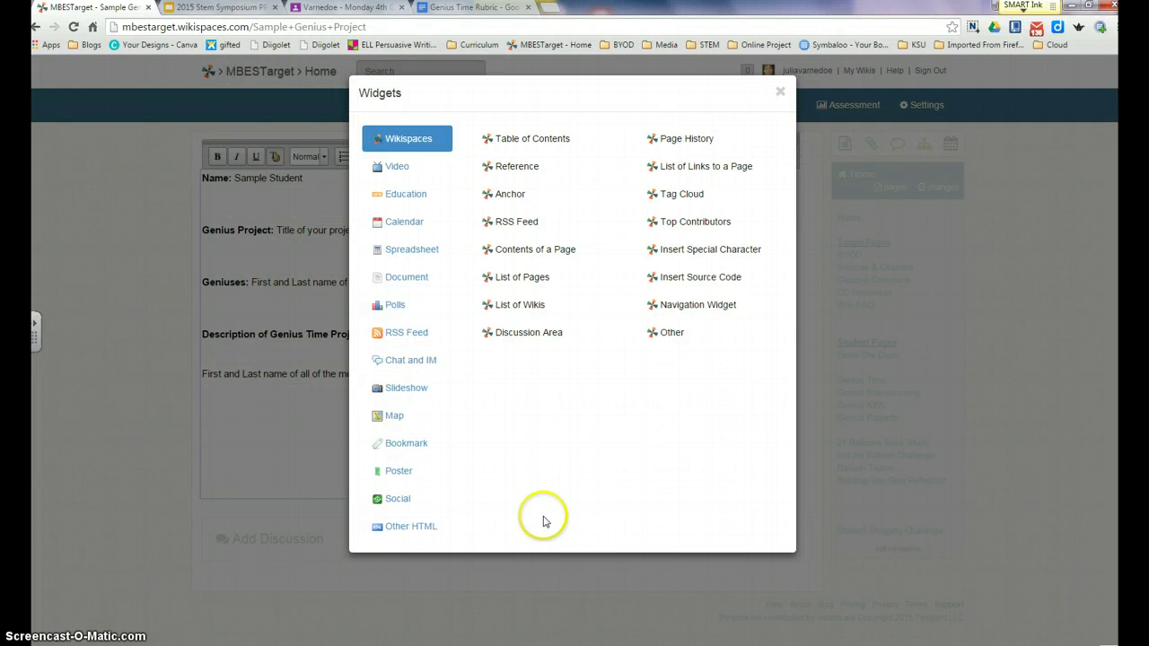
left_click(427, 396)
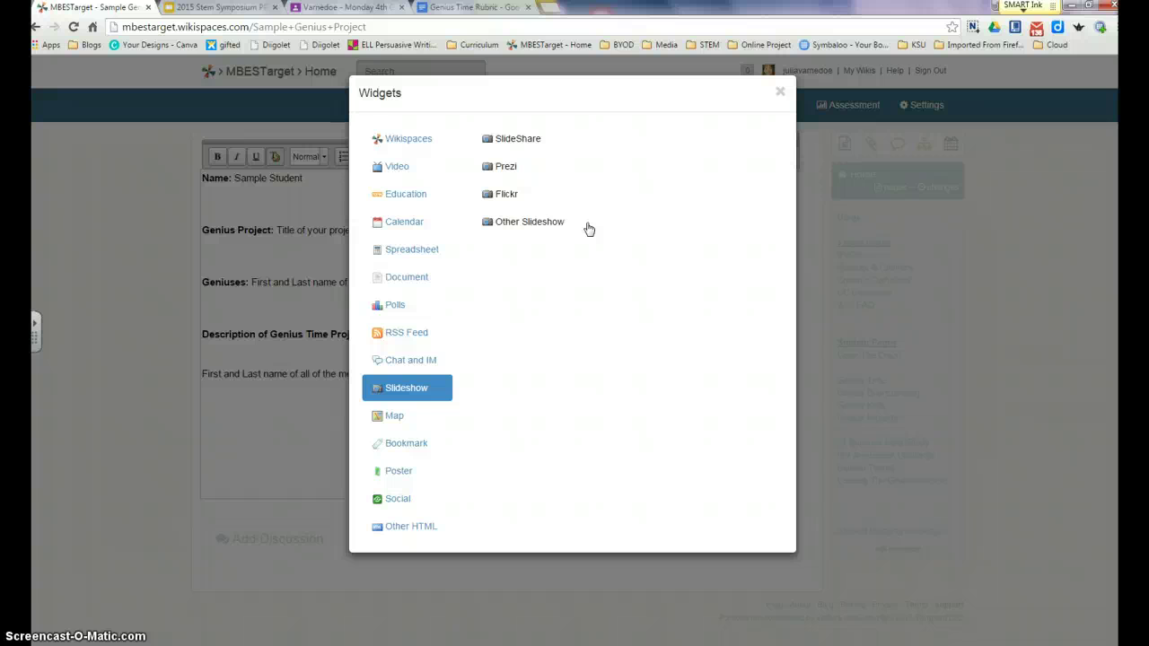
left_click(542, 223)
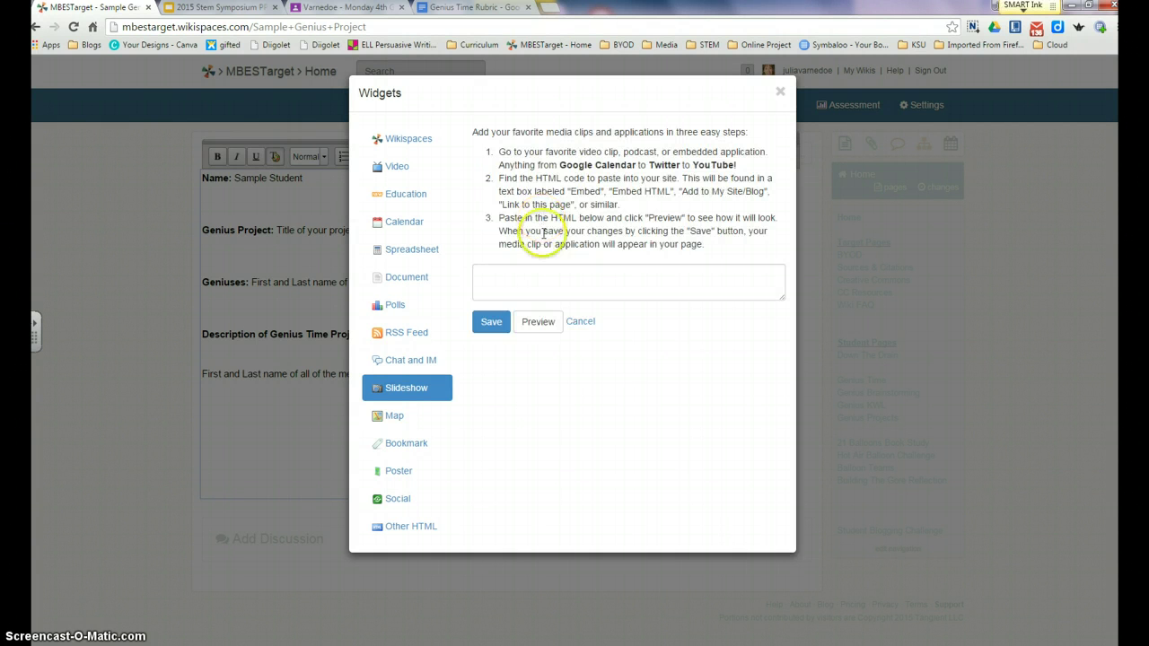
left_click(541, 281)
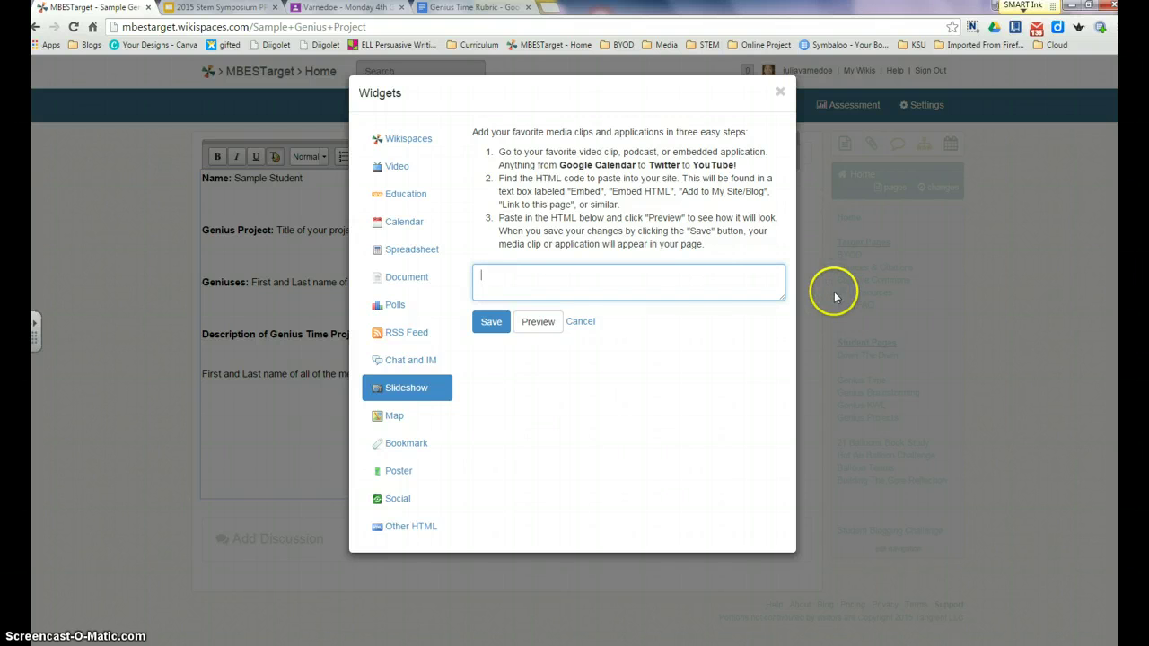
right_click(547, 281)
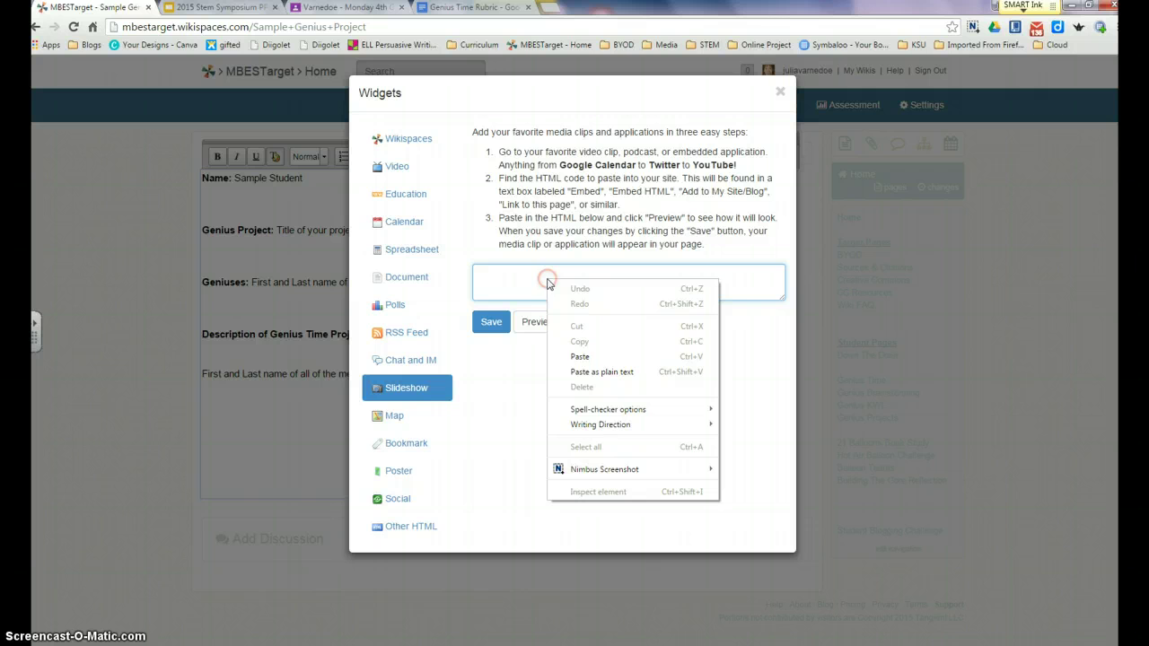
left_click(581, 356)
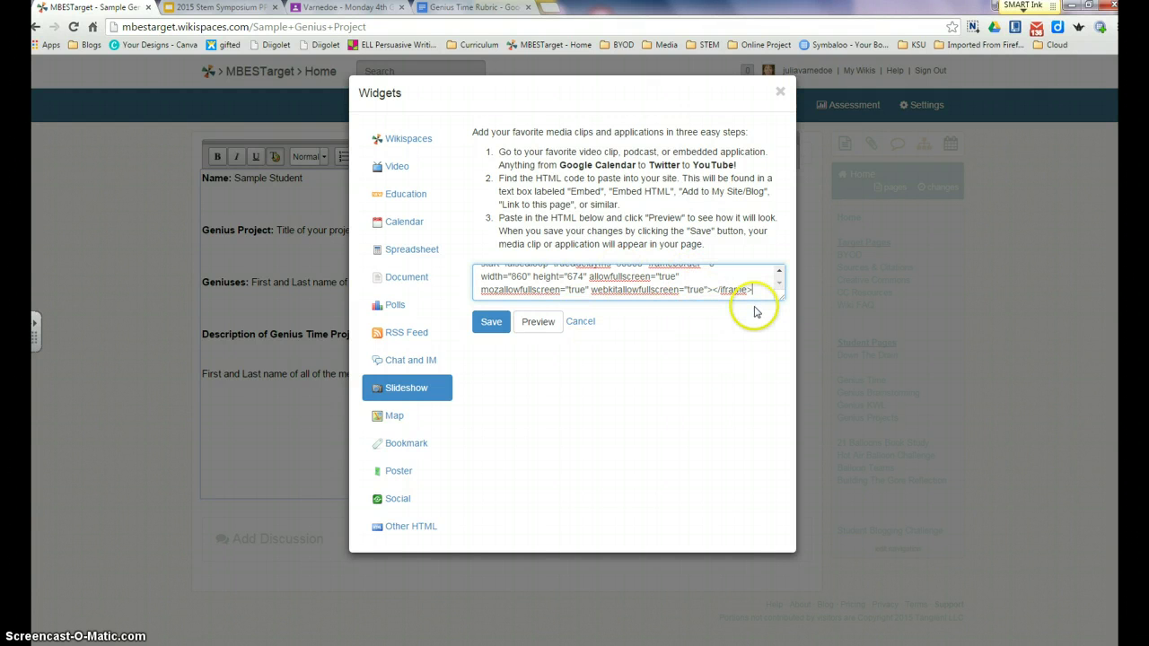
left_click(490, 323)
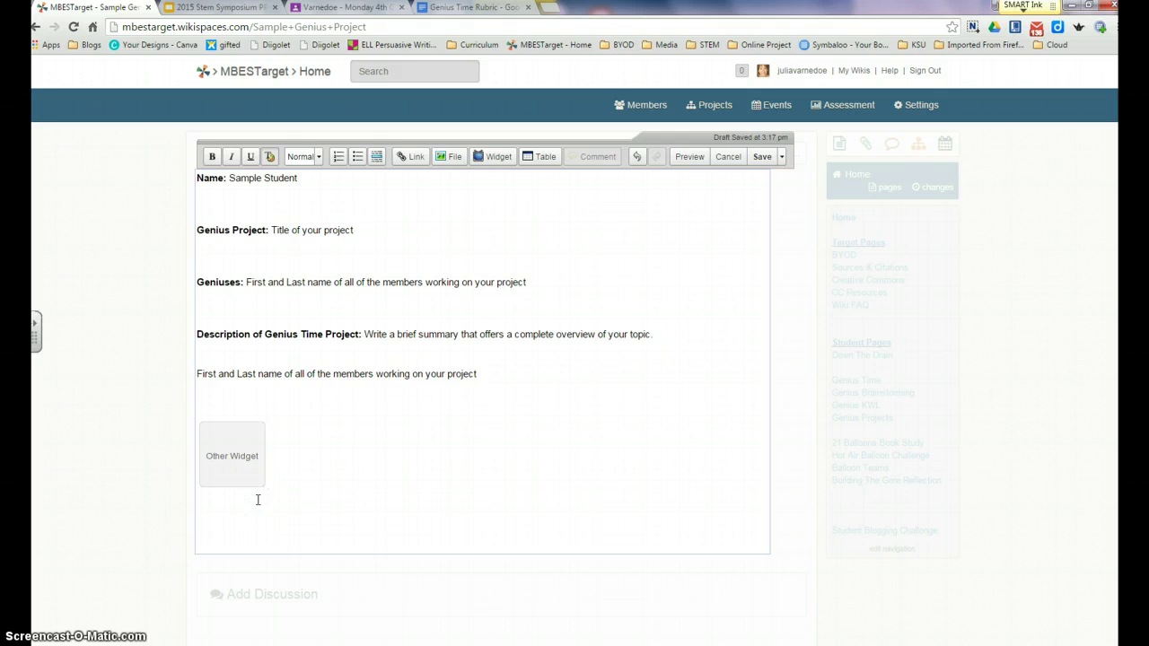
- Save the Sample Genius Project page and check the embedded presentation on it
left_click(763, 158)
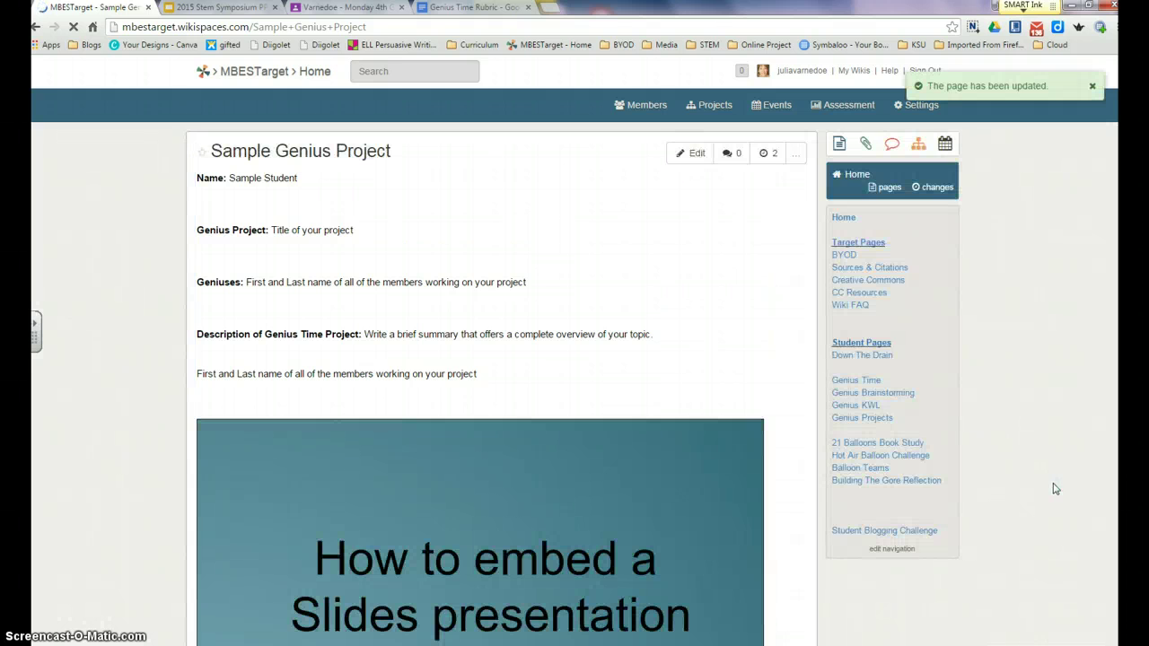
scroll(1056, 488, "down", 2)
scroll(1056, 488, "down", 1)
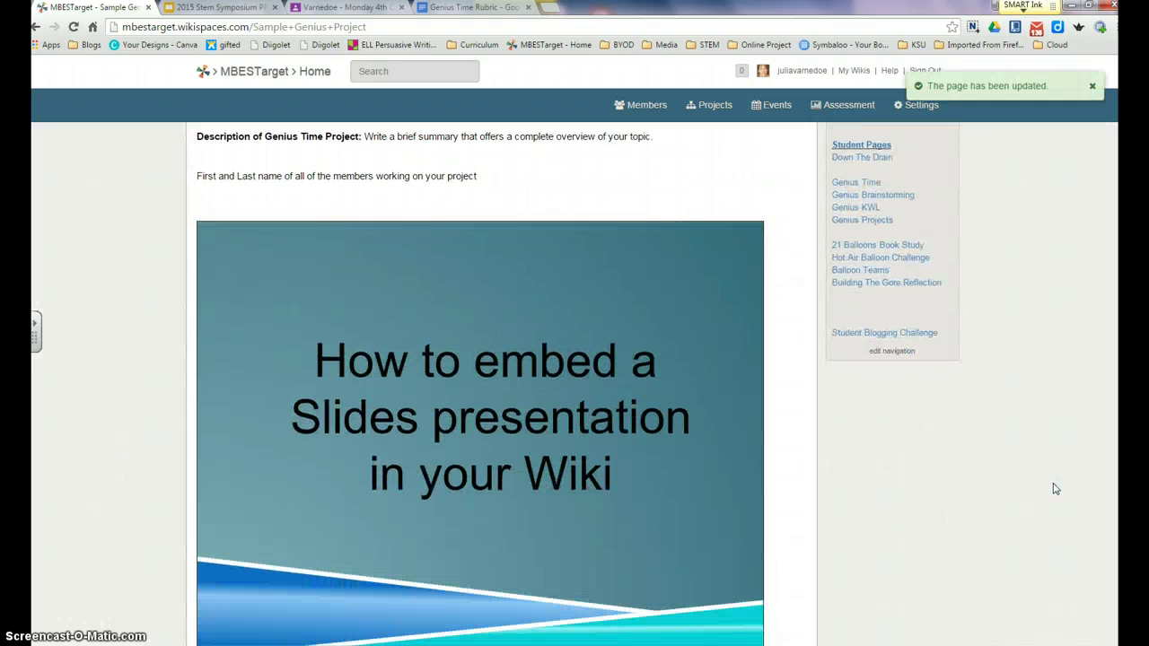
scroll(1055, 488, "down", 1)
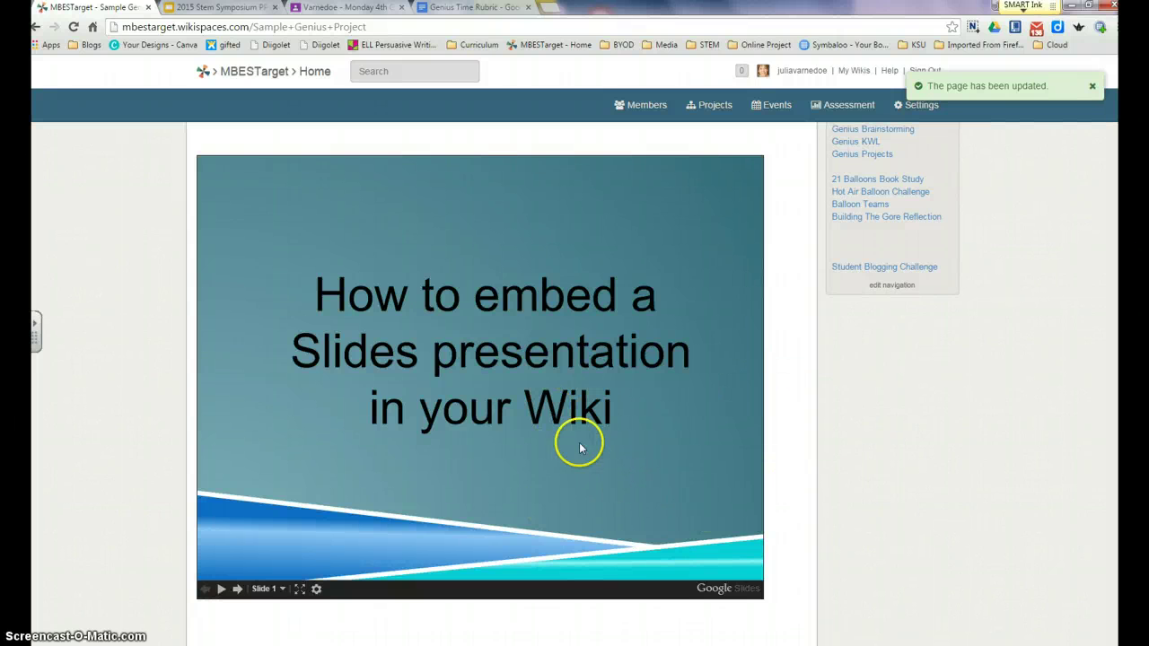
left_click(617, 536)
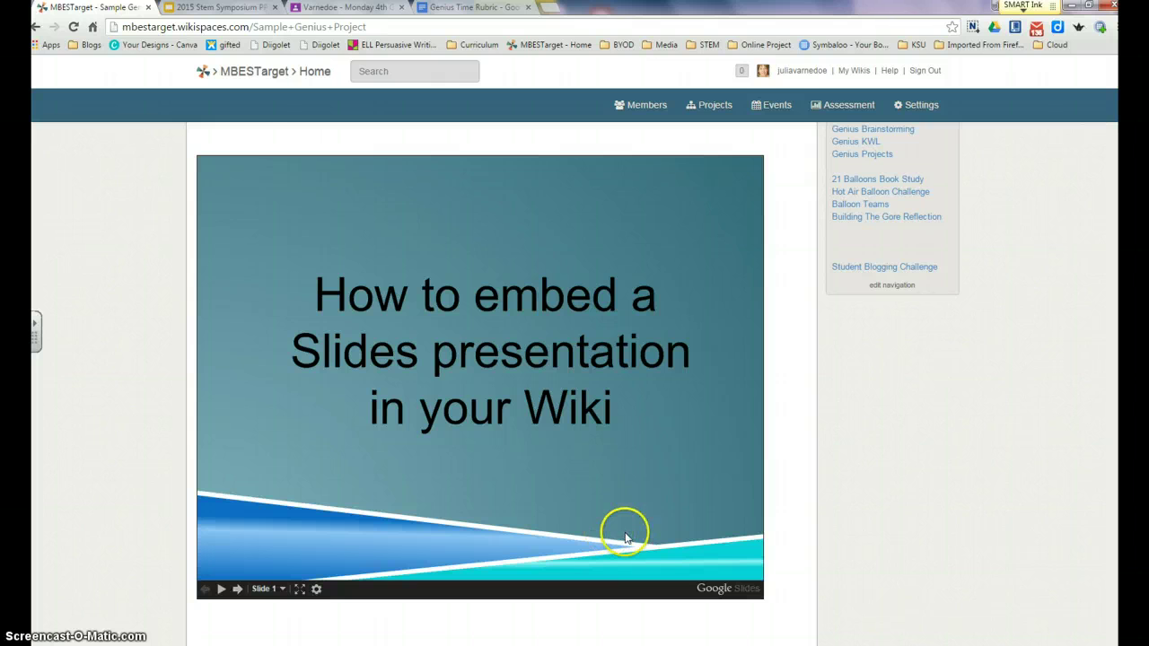